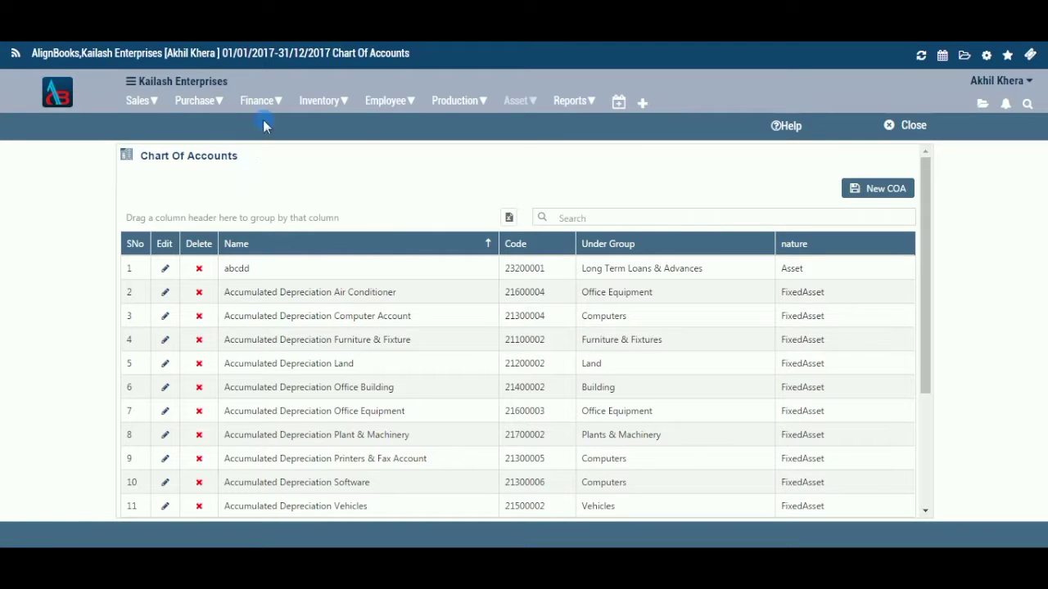
# Start a new chart of accounts entry named Accumulated Depreciation Equipment and place it under the Employee Benefits group
pyautogui.click(260, 101)
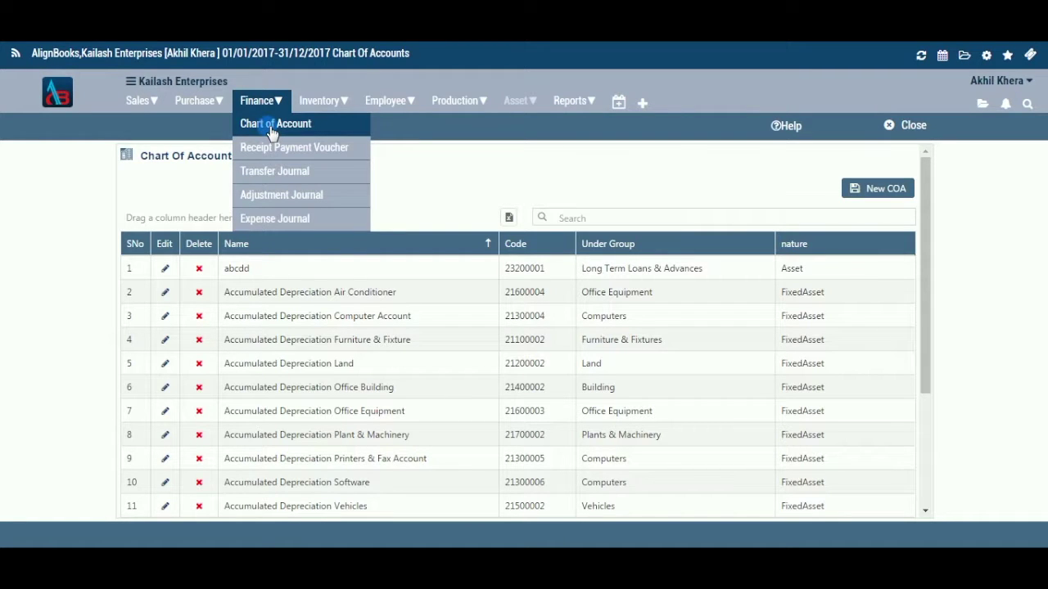
pyautogui.click(409, 162)
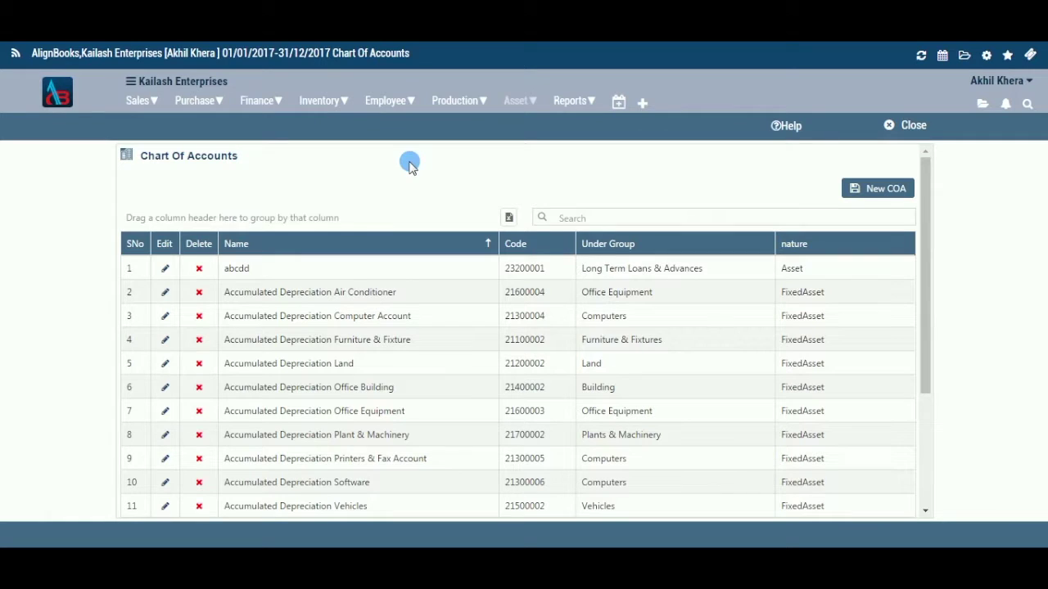
pyautogui.click(867, 190)
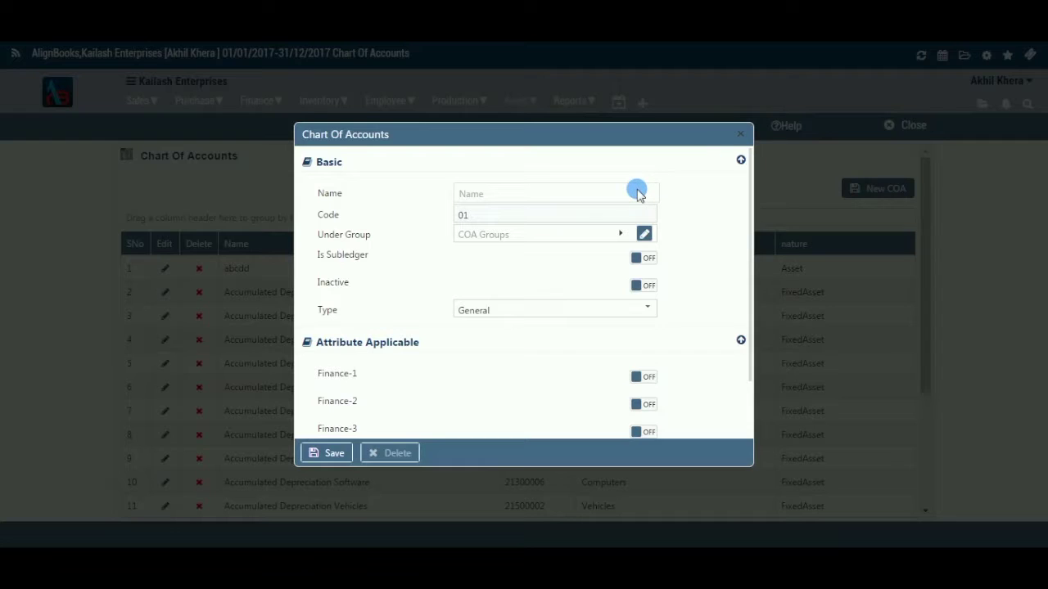
pyautogui.write('Accumulated Depreciation ')
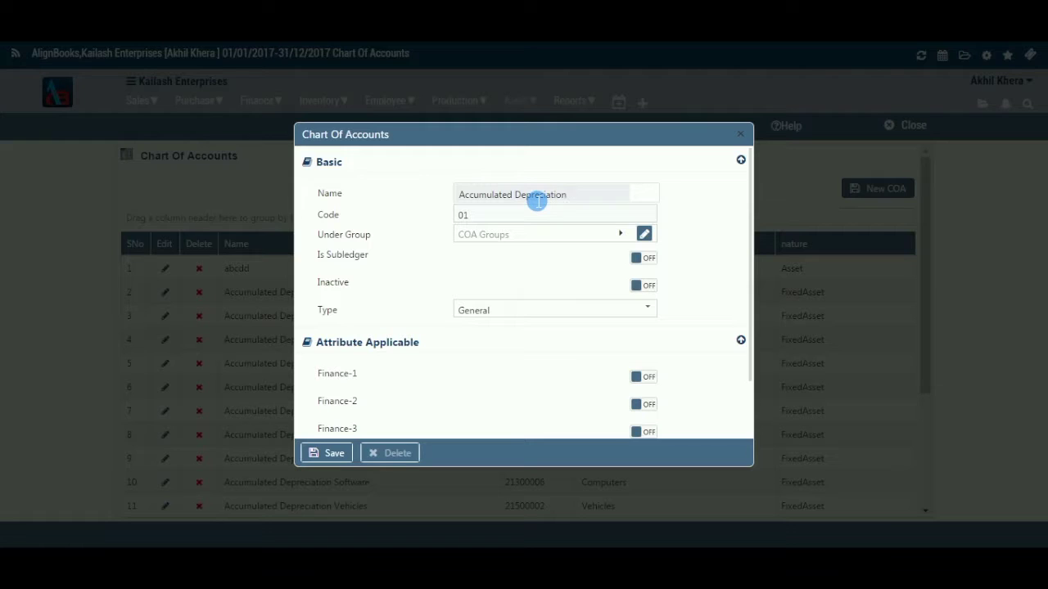
pyautogui.write('Equipment')
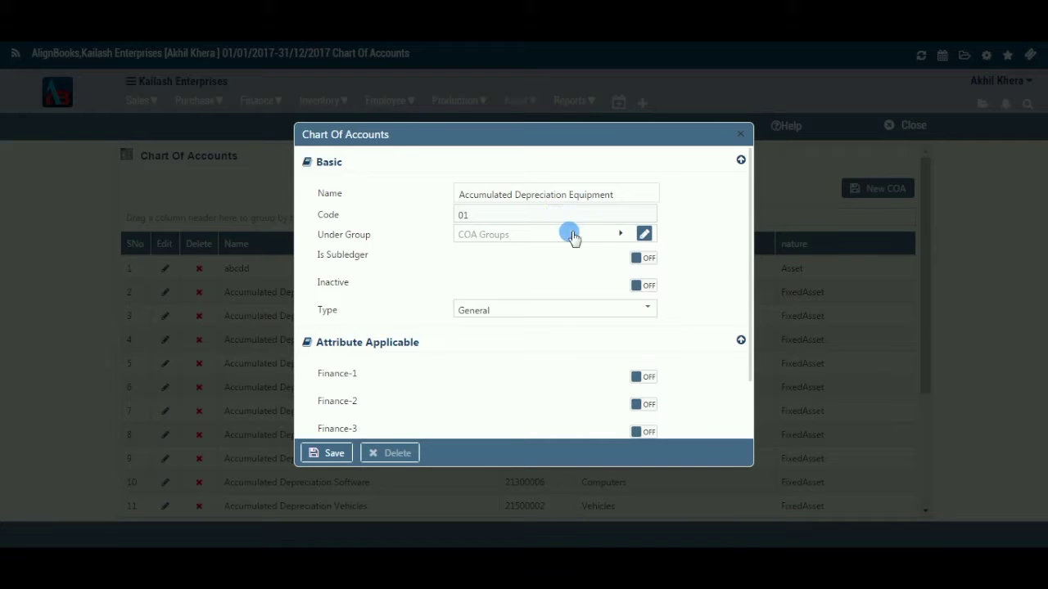
pyautogui.click(627, 237)
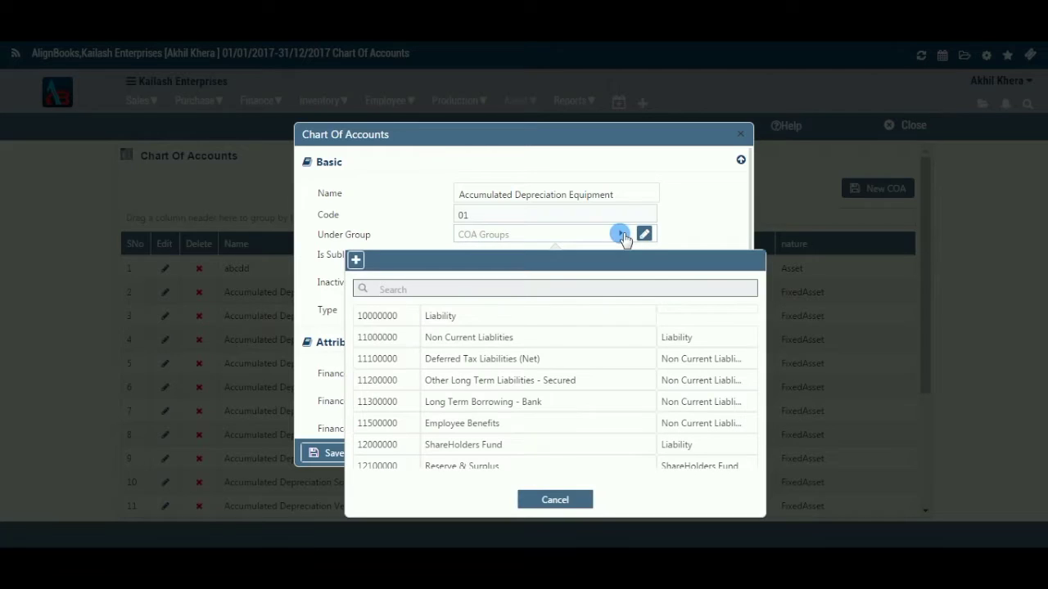
pyautogui.click(565, 429)
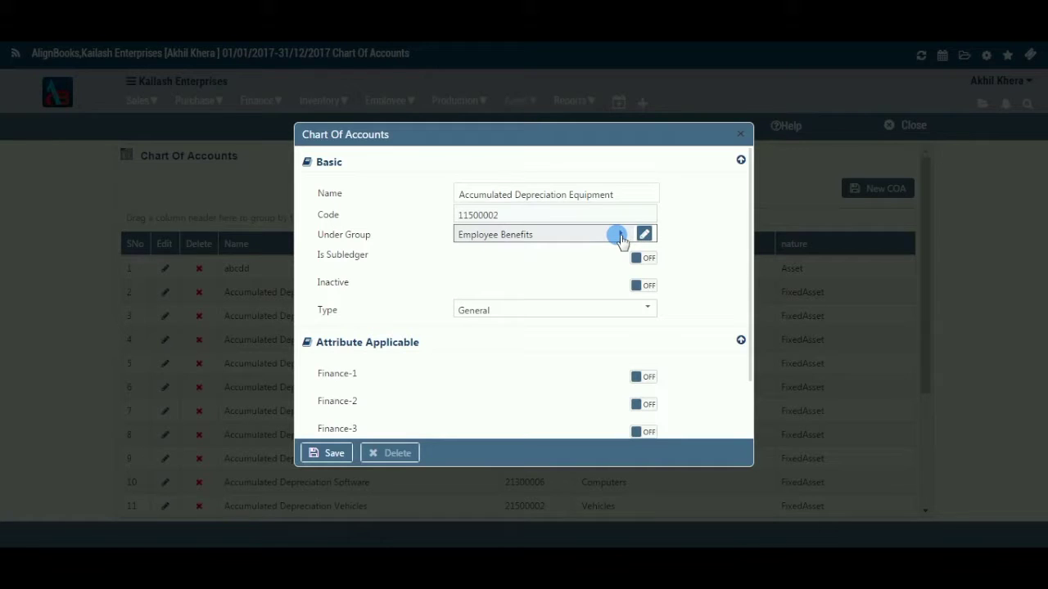
pyautogui.click(619, 236)
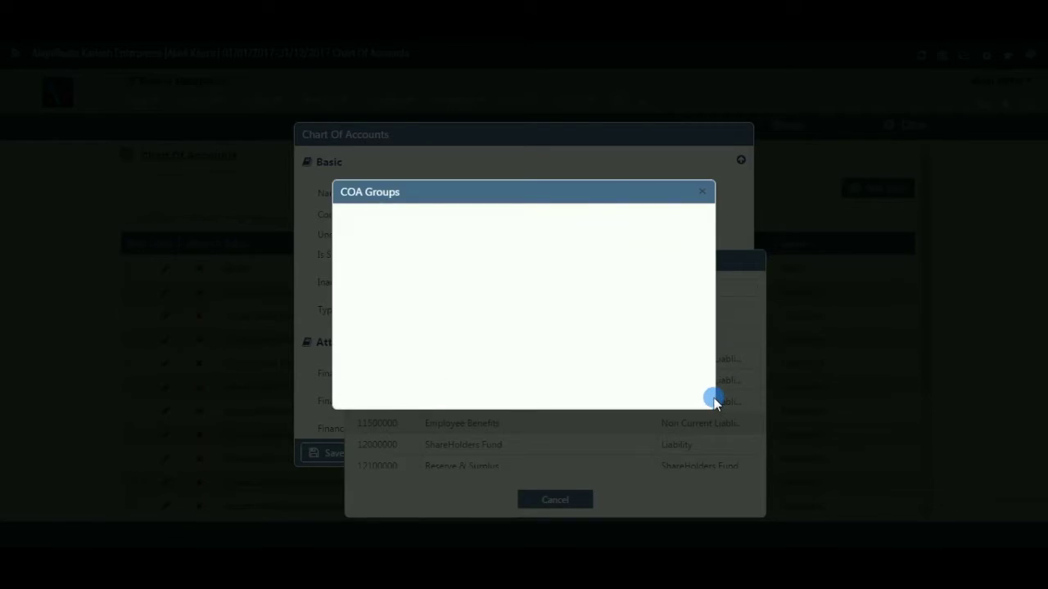
pyautogui.click(603, 251)
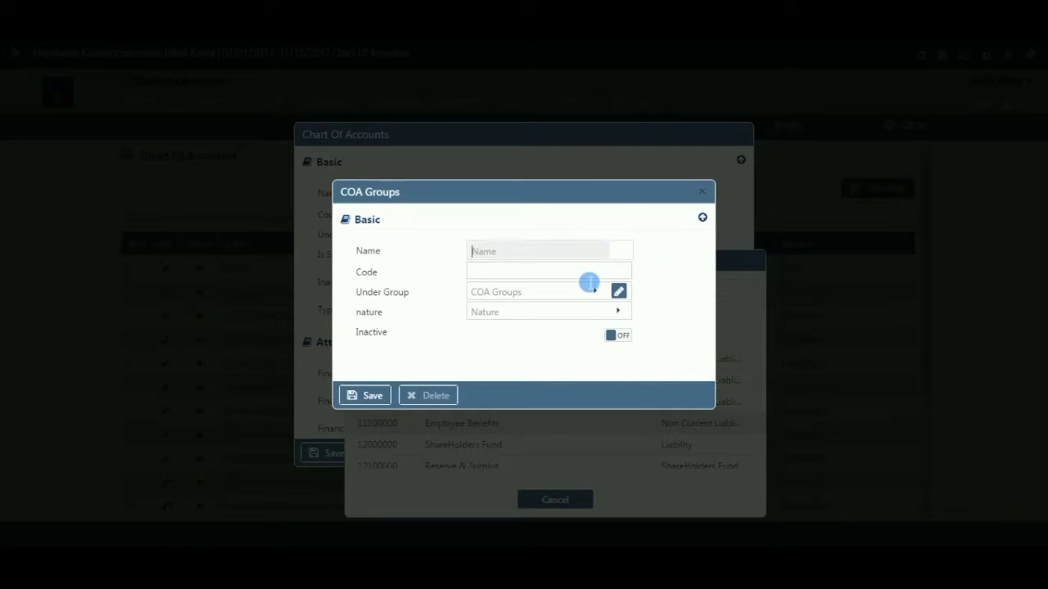
pyautogui.press('Tab')
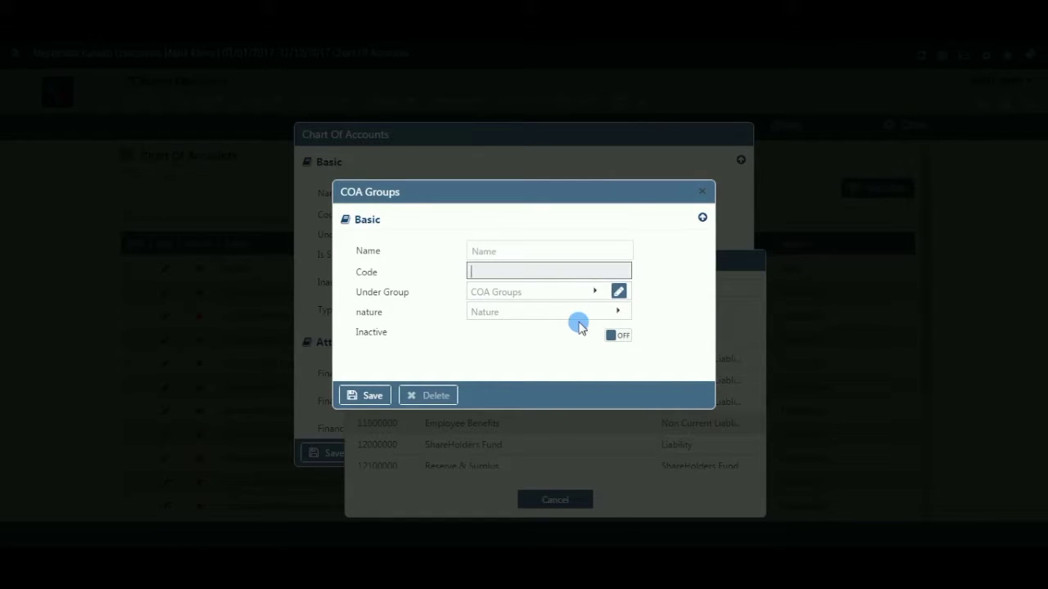
pyautogui.click(706, 191)
pyautogui.click(573, 499)
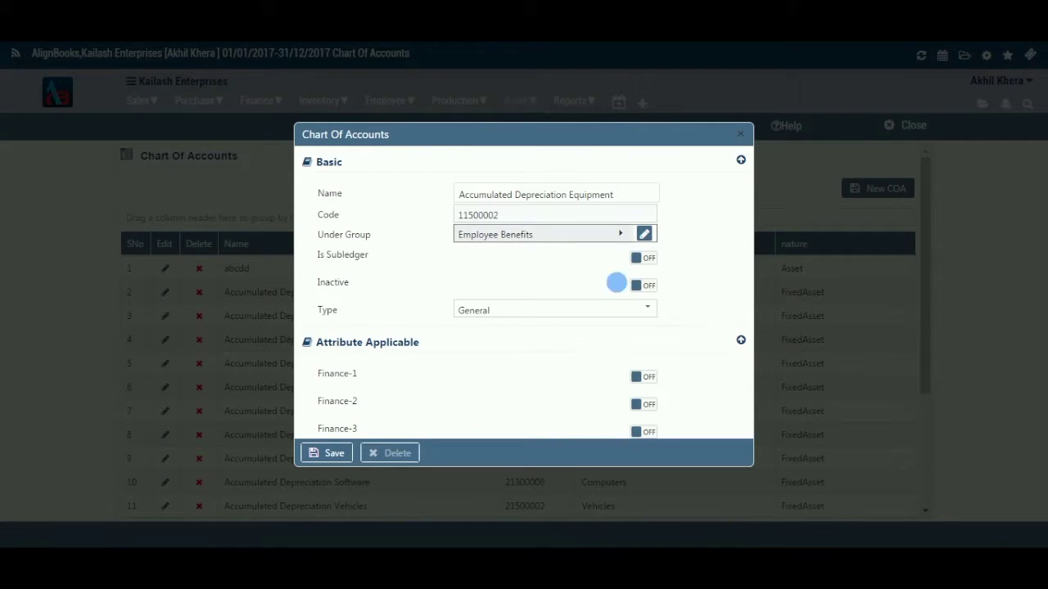
# Edit the Employee Benefits account group, set its code to 006 and save it, returning to the new account
pyautogui.click(643, 235)
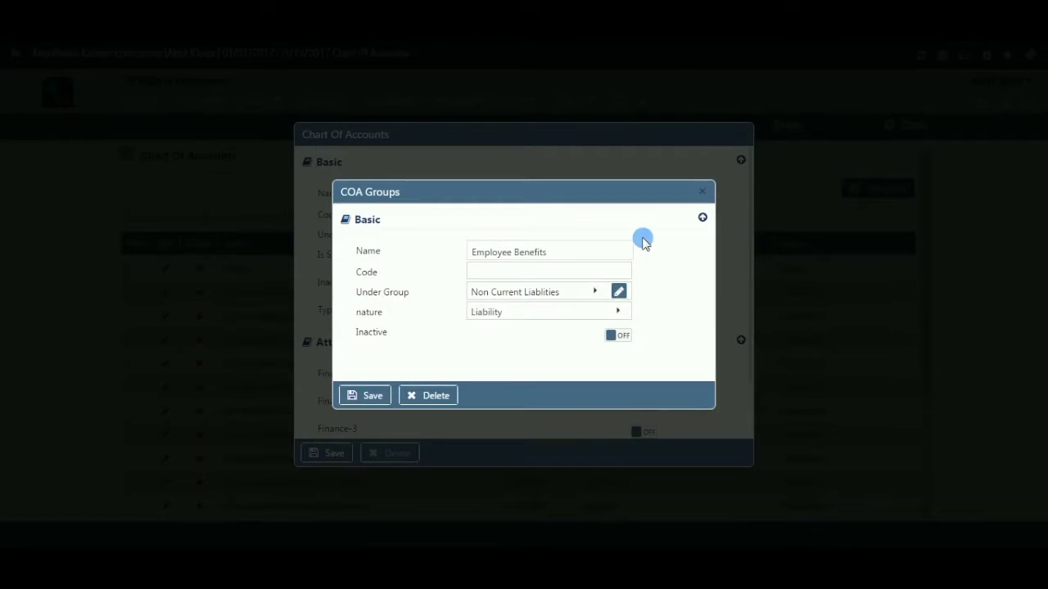
pyautogui.click(521, 270)
pyautogui.write('006')
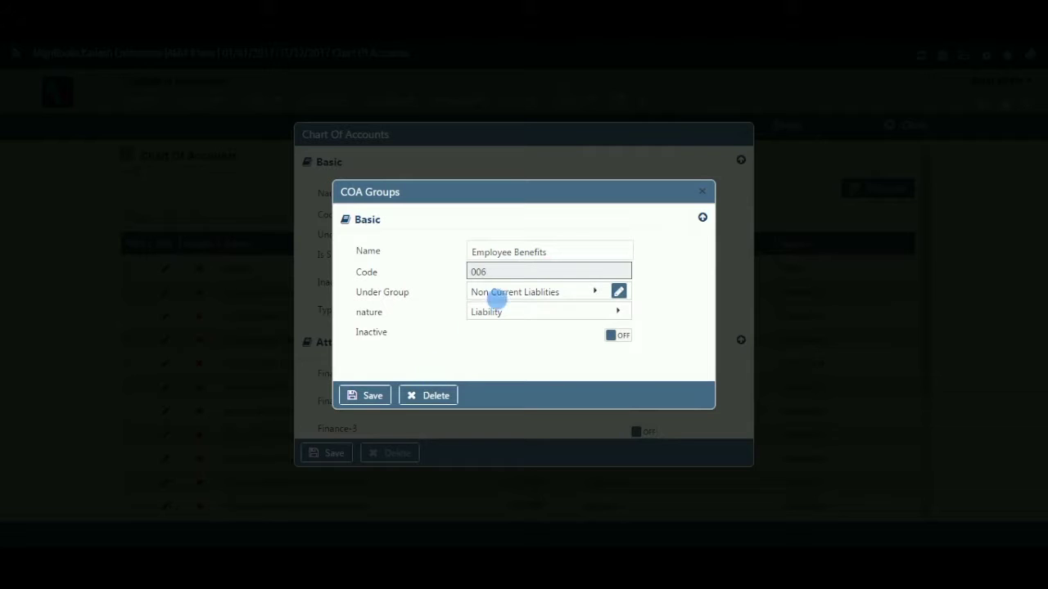
pyautogui.click(365, 397)
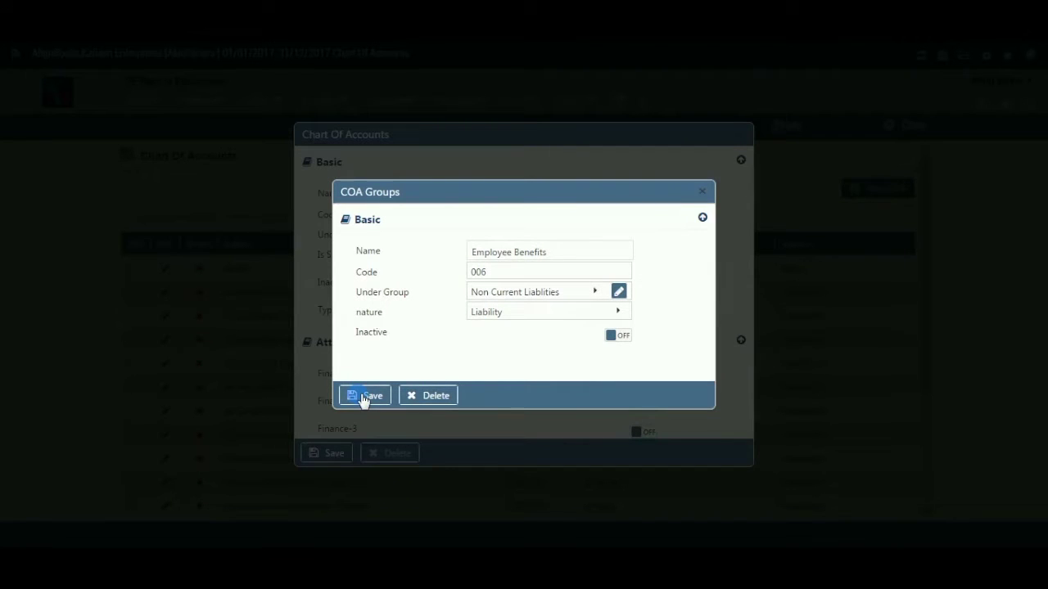
pyautogui.click(700, 190)
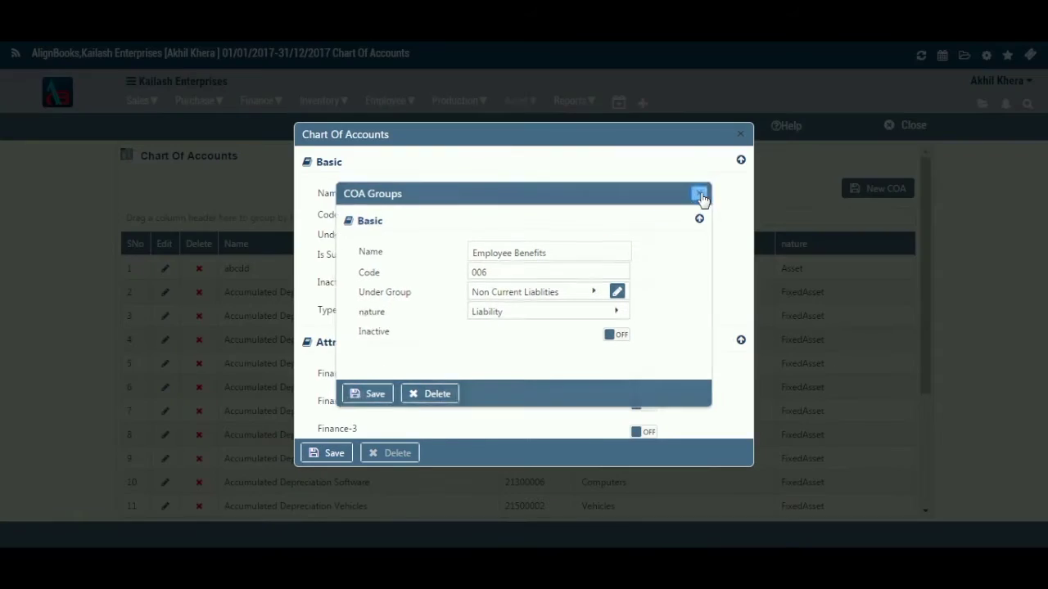
pyautogui.click(649, 260)
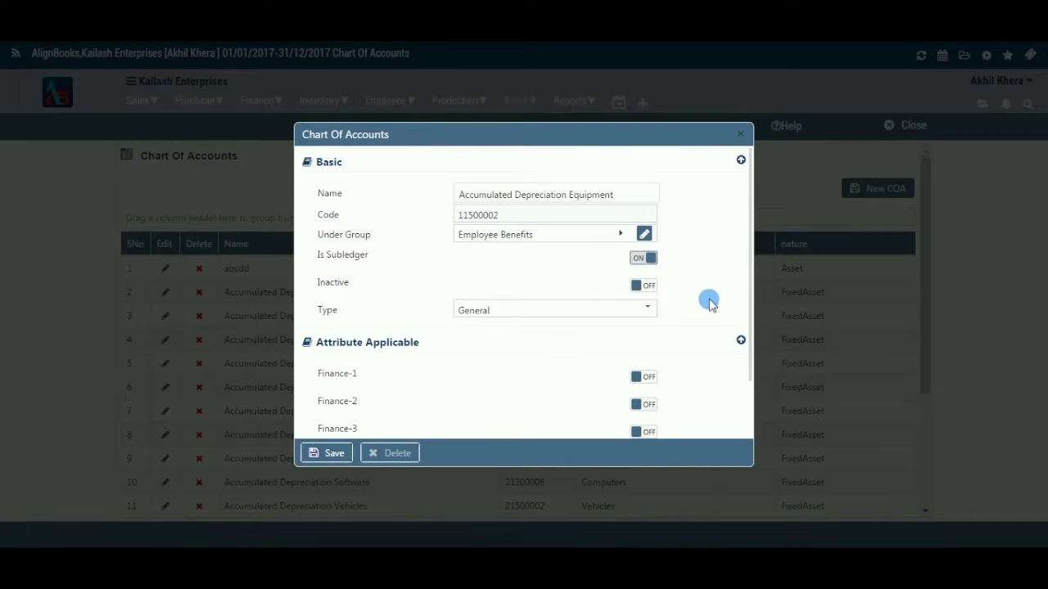
pyautogui.click(655, 259)
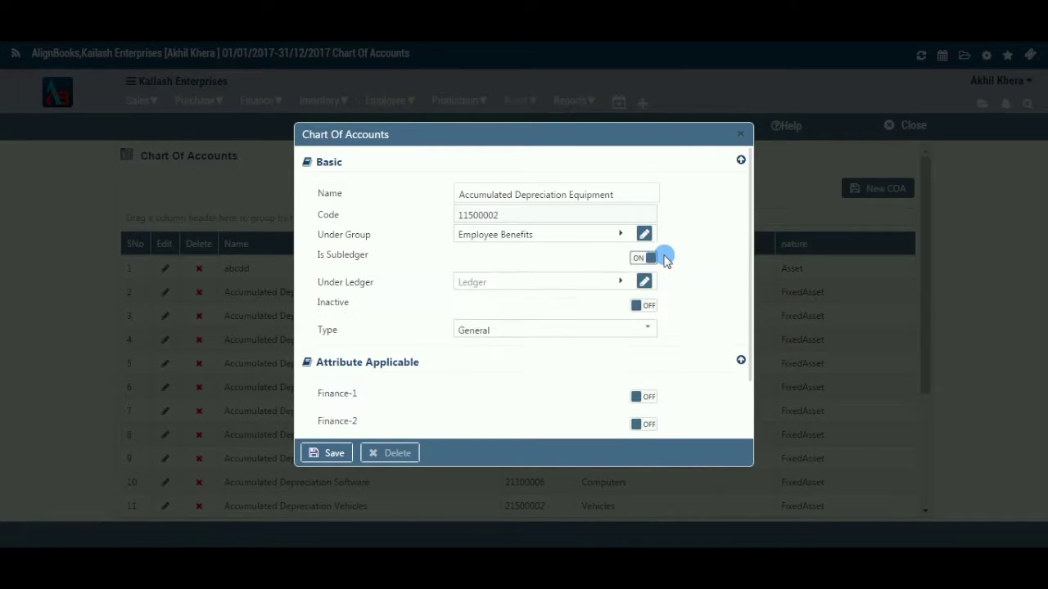
pyautogui.click(624, 282)
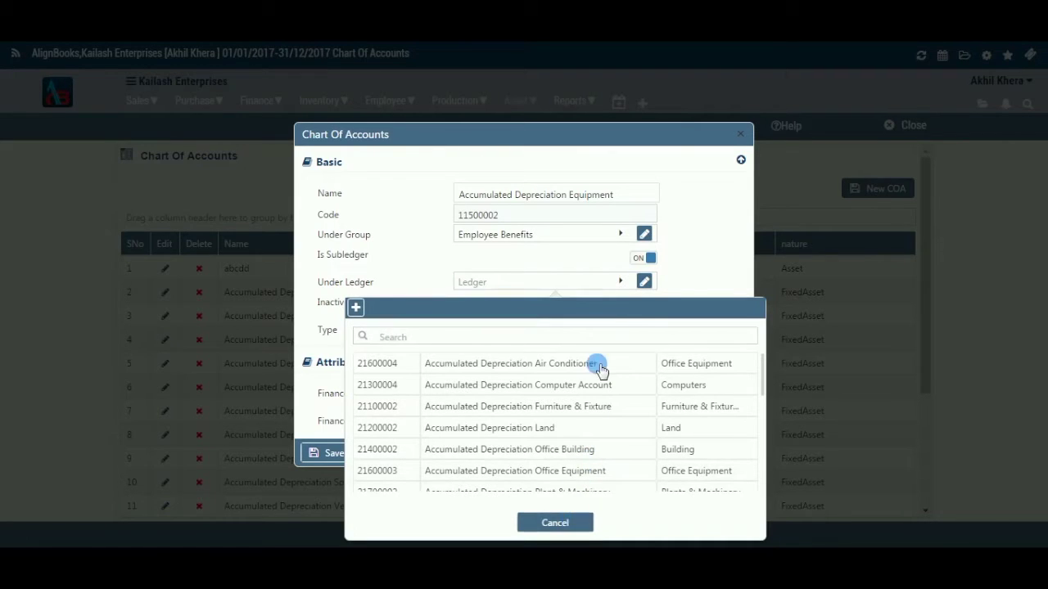
pyautogui.click(646, 257)
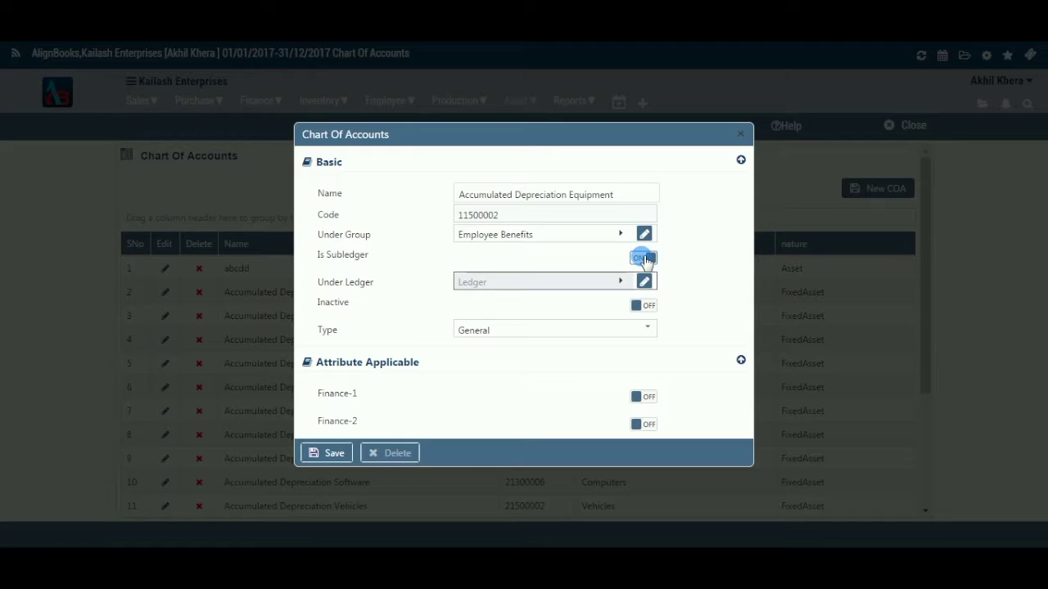
pyautogui.click(644, 259)
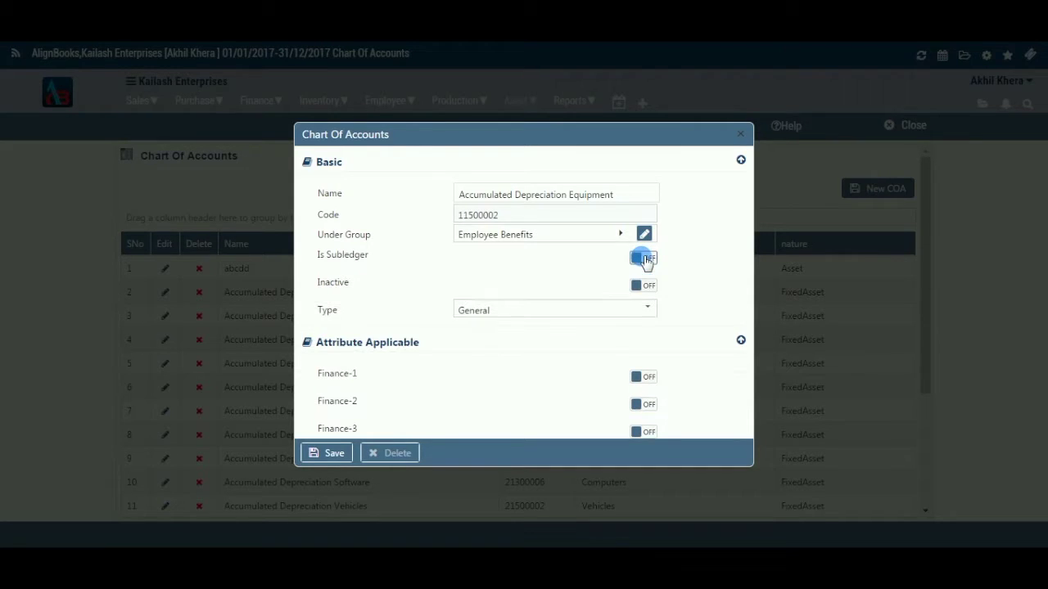
pyautogui.click(647, 286)
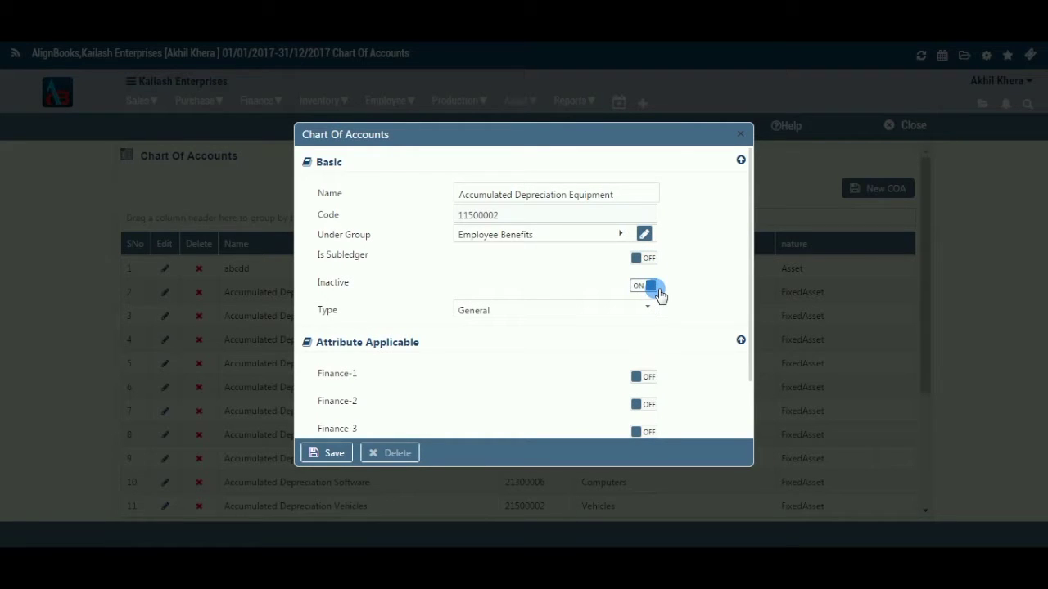
pyautogui.click(650, 287)
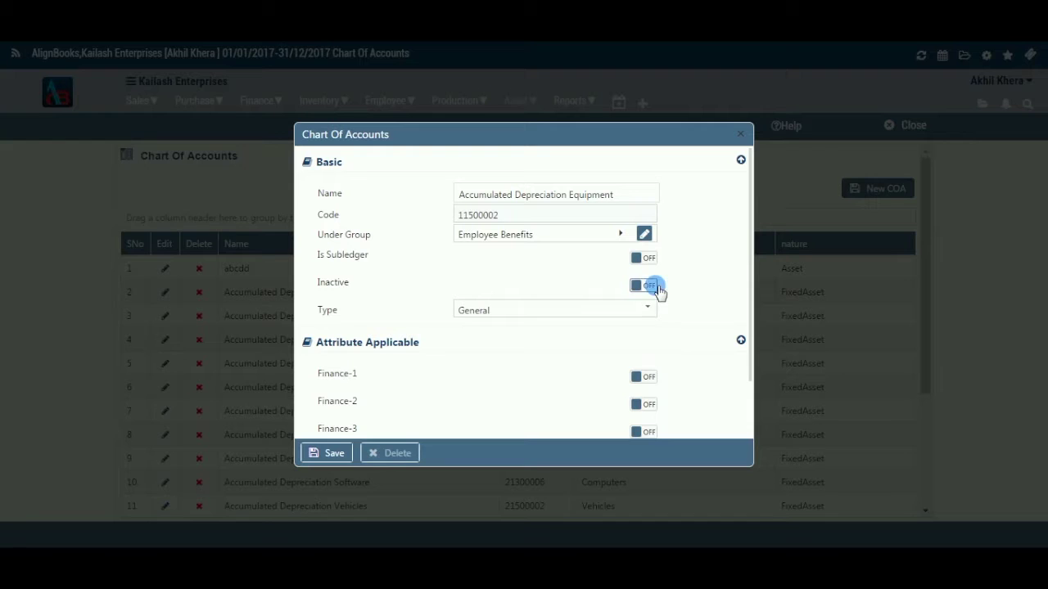
# Set the new account's type to Bank
pyautogui.click(649, 309)
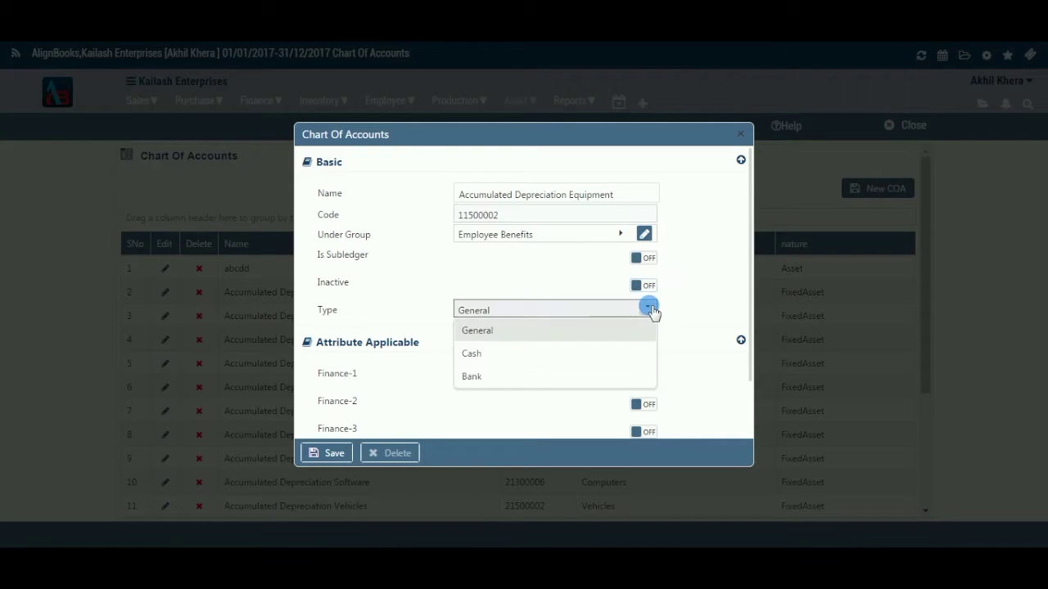
pyautogui.press('Down')
pyautogui.click(650, 307)
pyautogui.click(653, 305)
pyautogui.click(604, 375)
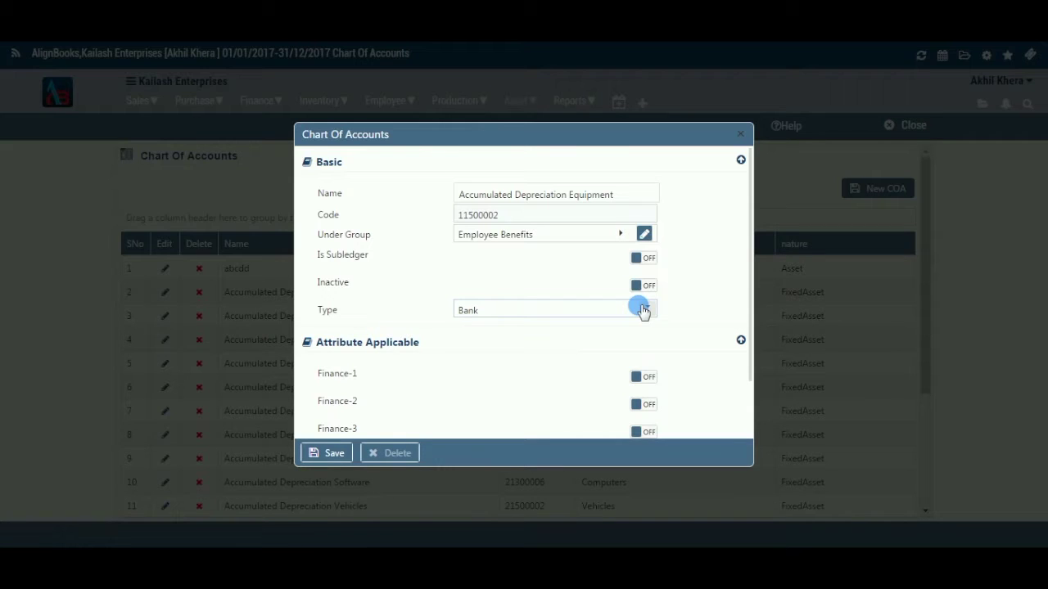
# Enable the Finance-1 and Finance-2 attributes for the new account, then save it and close the form
pyautogui.click(741, 160)
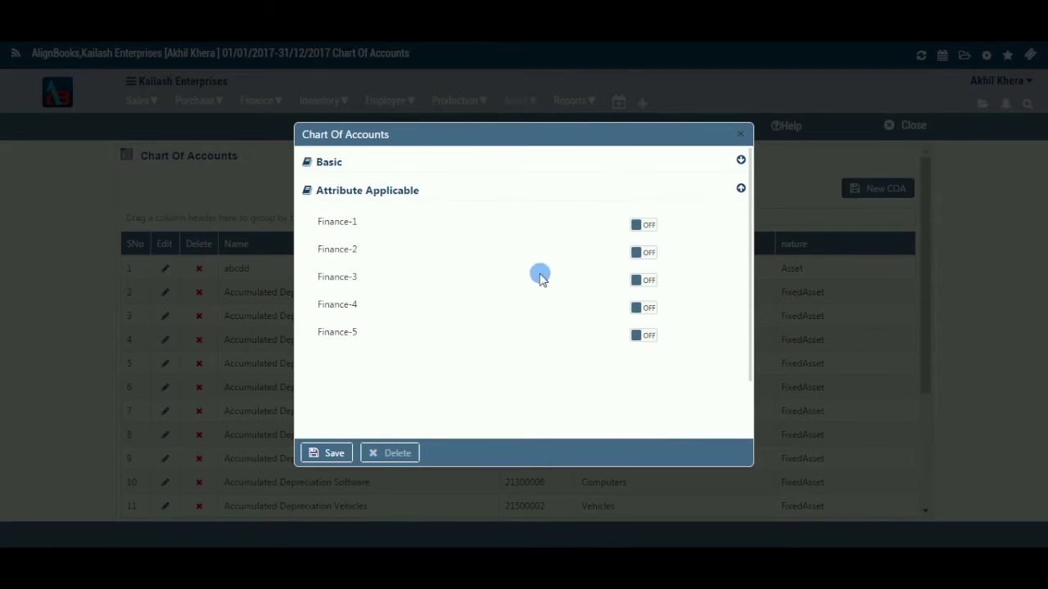
pyautogui.click(646, 229)
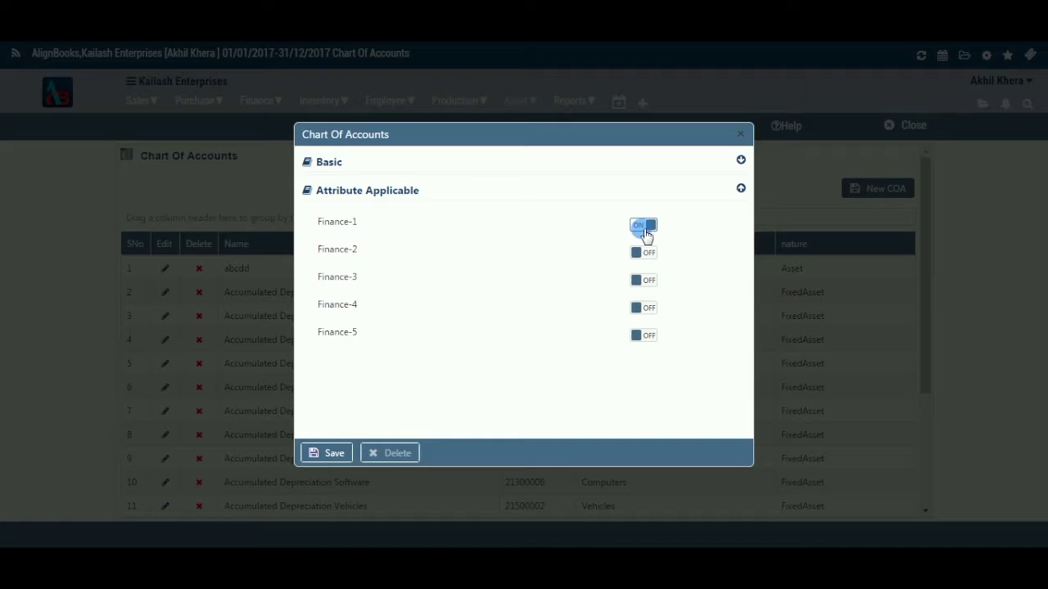
pyautogui.click(653, 255)
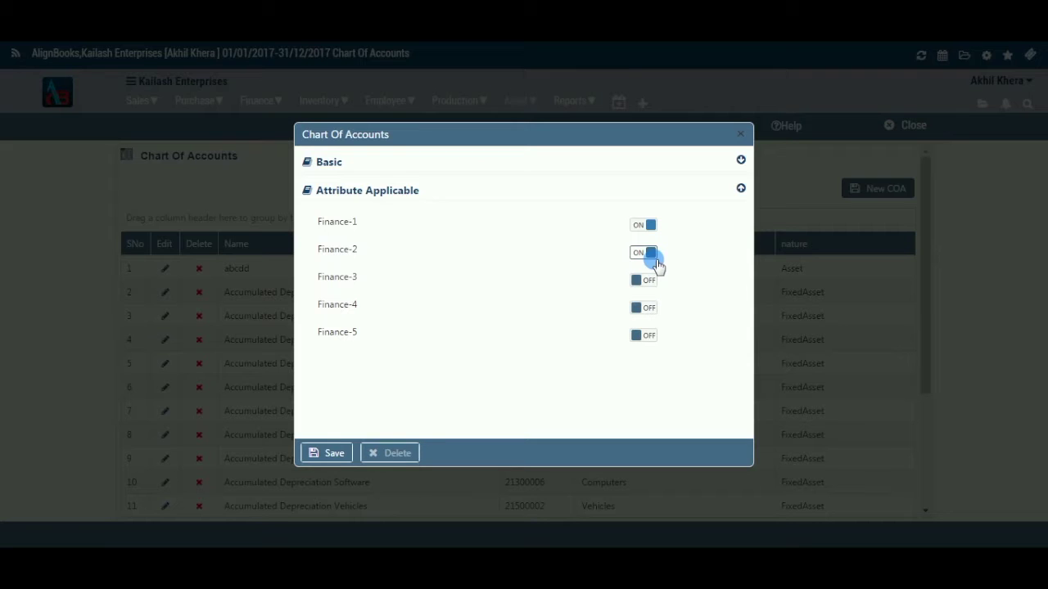
pyautogui.click(339, 455)
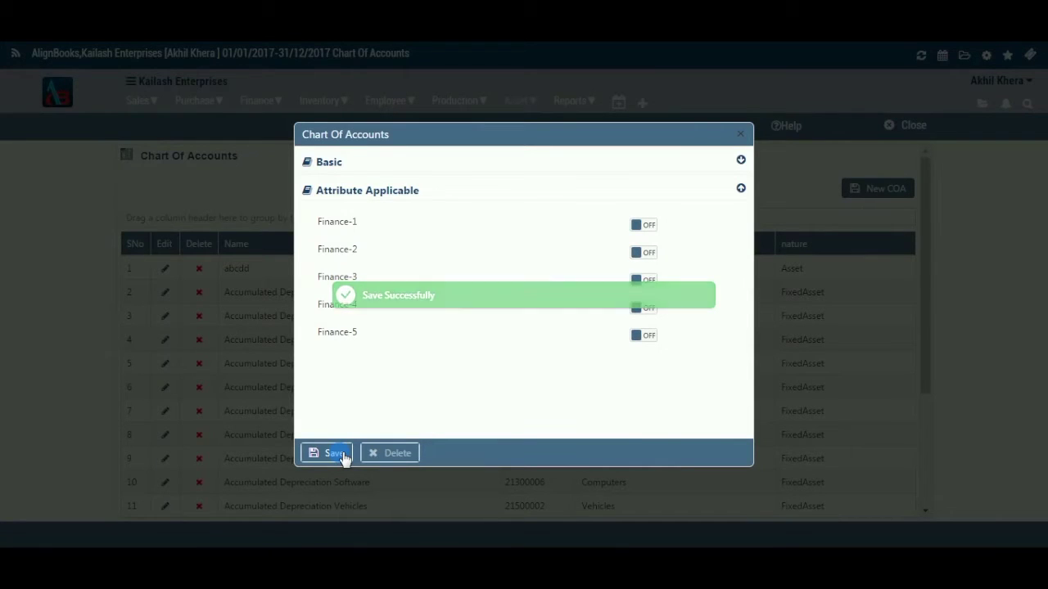
pyautogui.click(743, 137)
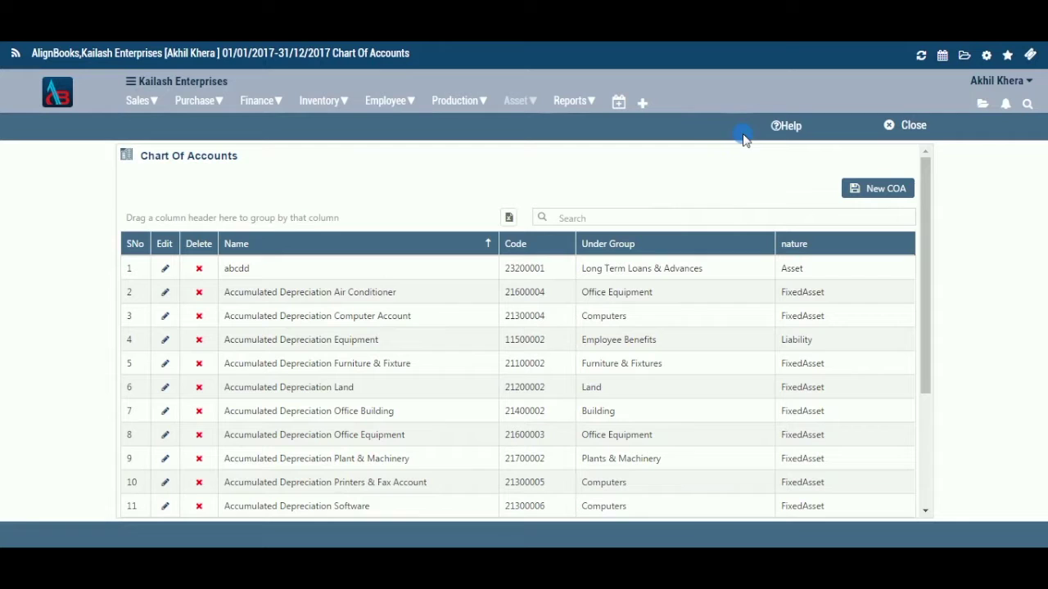
# Open the Accumulated Depreciation Equipment account for editing and review its basic details and attributes
pyautogui.click(164, 340)
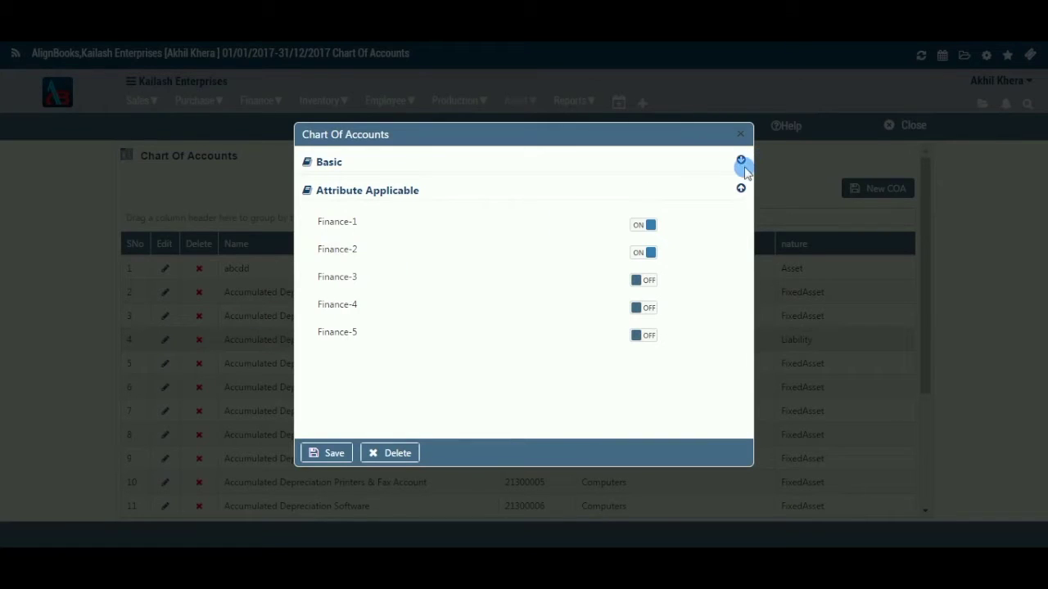
pyautogui.click(741, 161)
pyautogui.scroll(-1, 660, 235)
pyautogui.scroll(1, 662, 236)
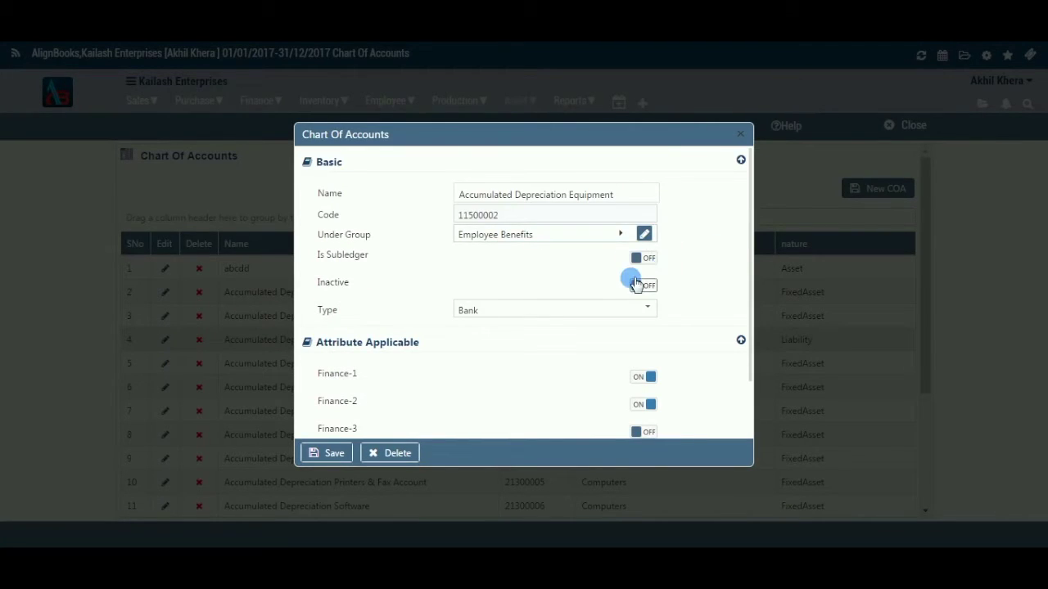
# Make the Accumulated Depreciation Equipment account a subledger under the Business Promotion ledger and save it
pyautogui.click(648, 259)
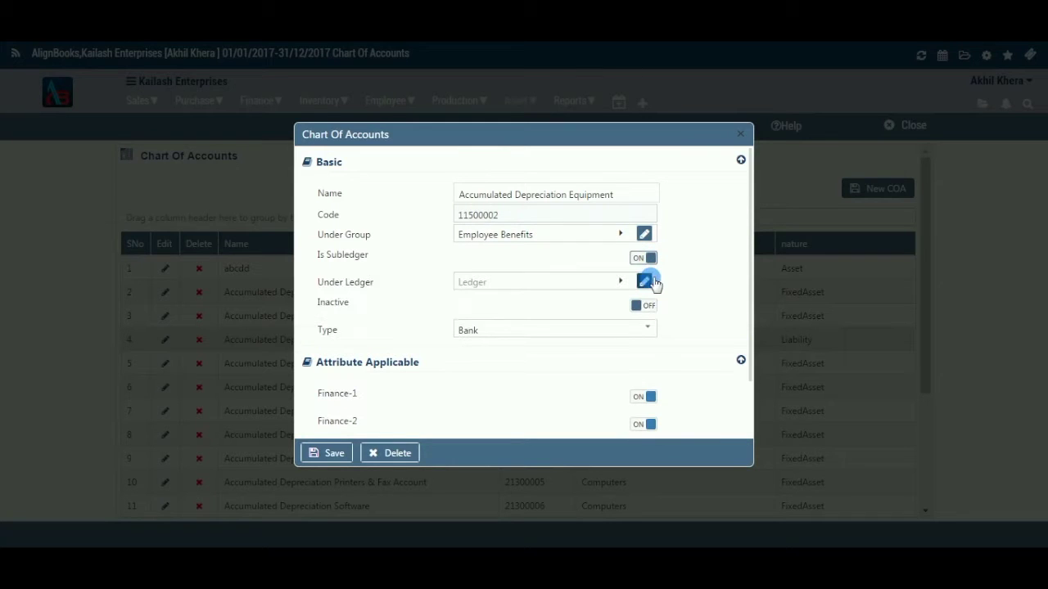
pyautogui.click(621, 282)
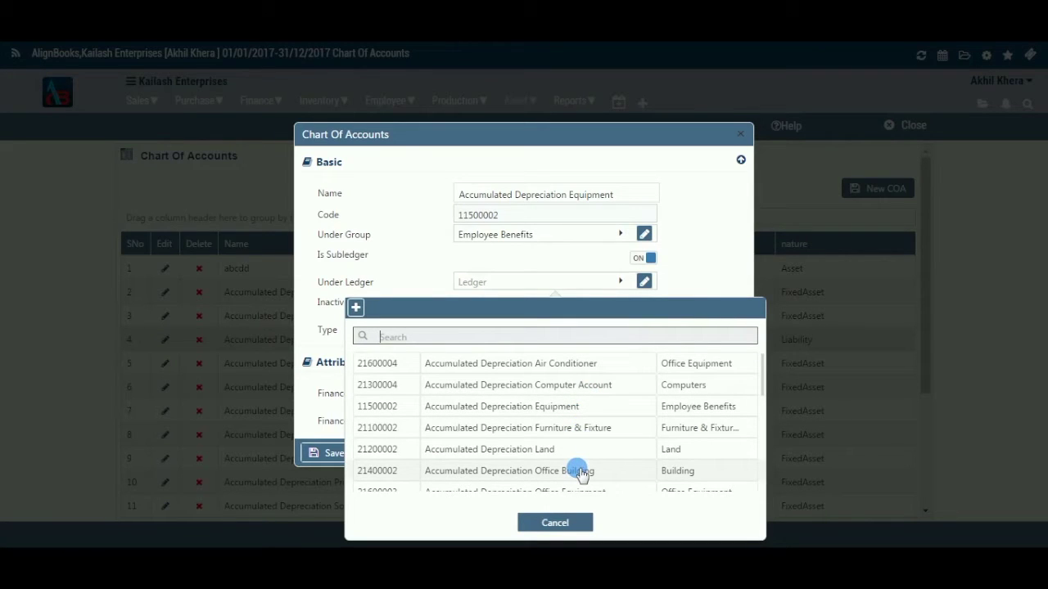
pyautogui.scroll(-3, 578, 388)
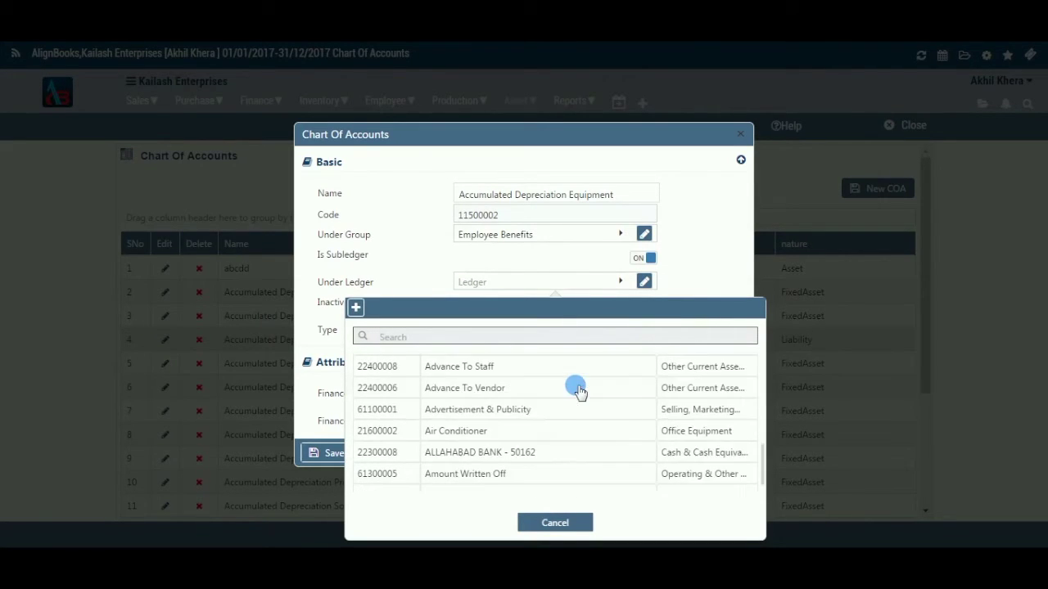
pyautogui.scroll(-3, 573, 434)
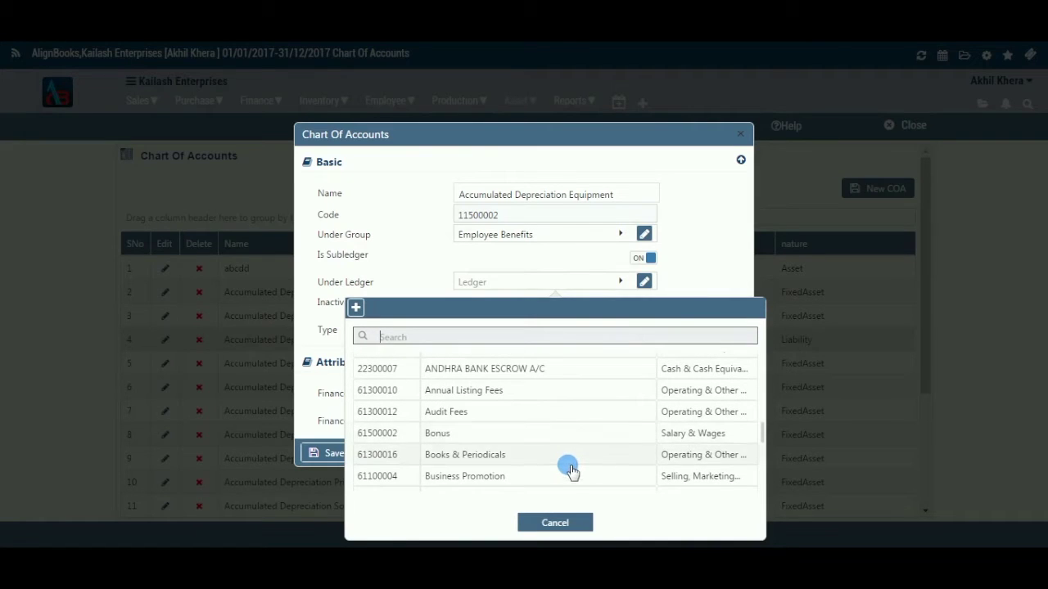
pyautogui.click(570, 475)
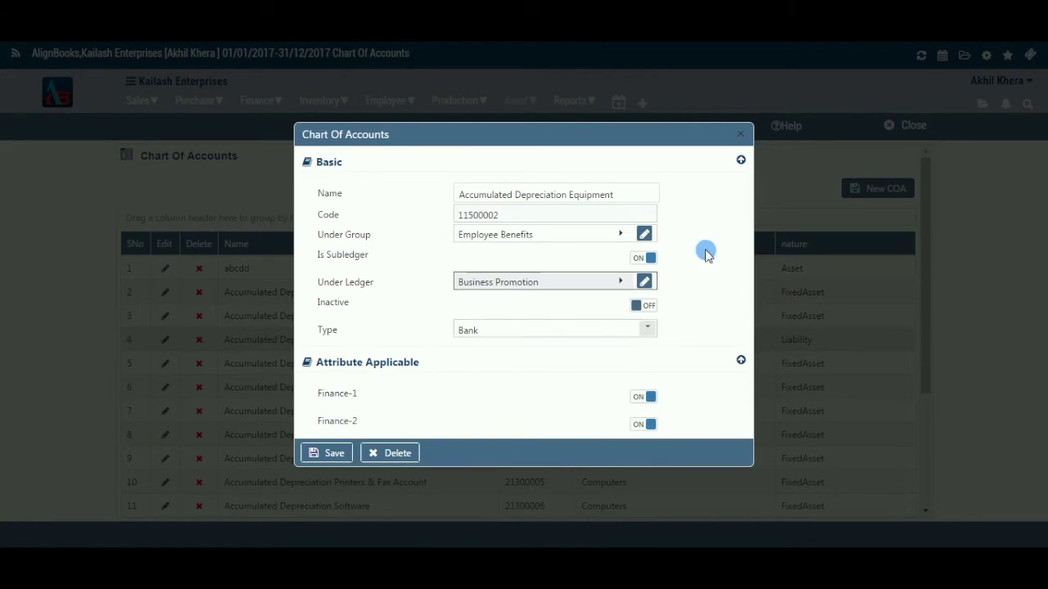
pyautogui.click(334, 453)
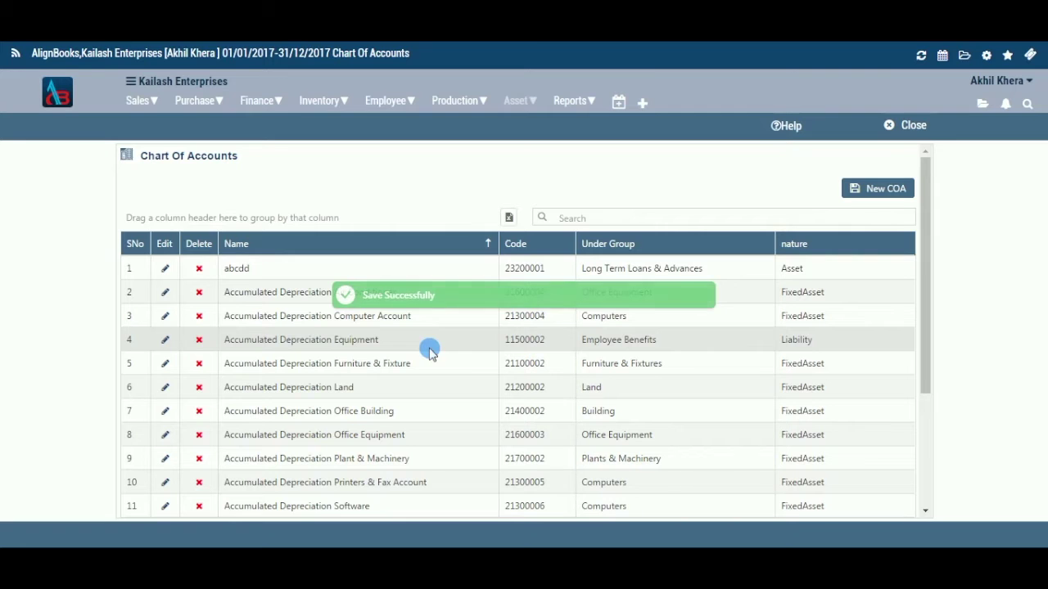
# Try to delete the Accumulated Depreciation Equipment account, but decline the deletion
pyautogui.click(199, 340)
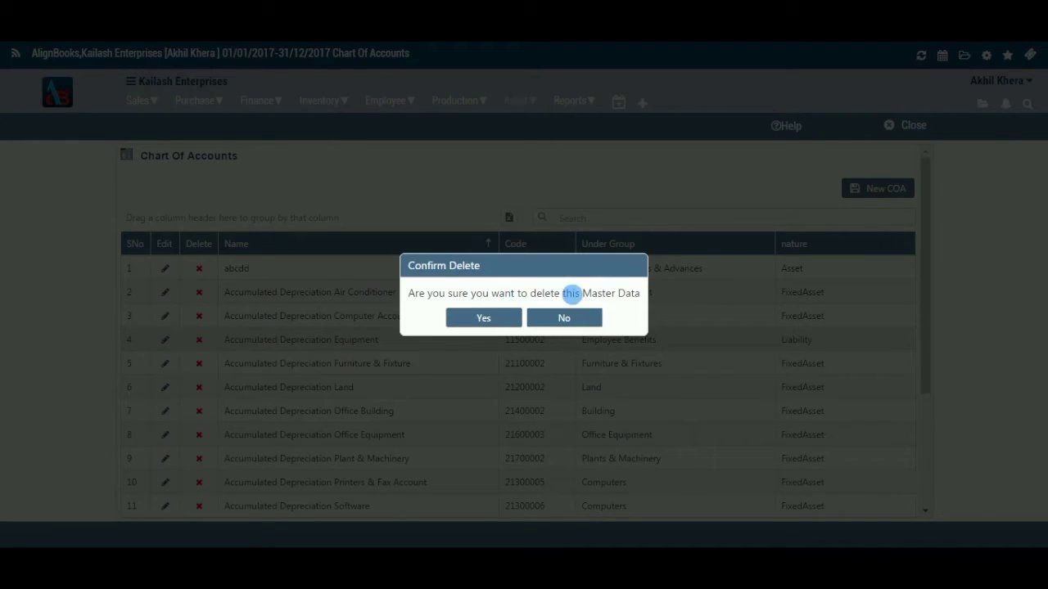
pyautogui.click(588, 326)
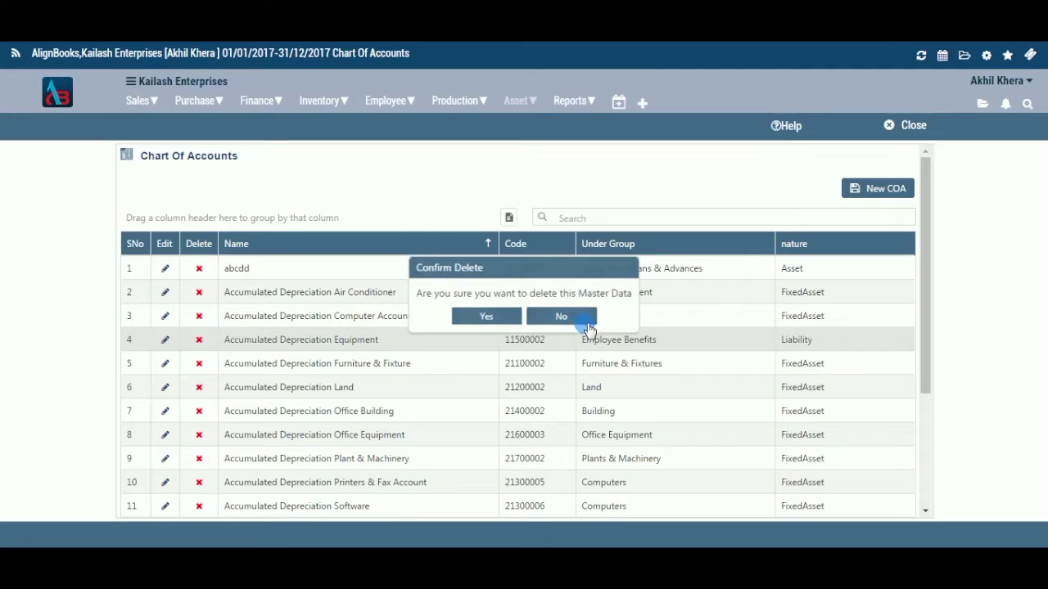
pyautogui.click(202, 343)
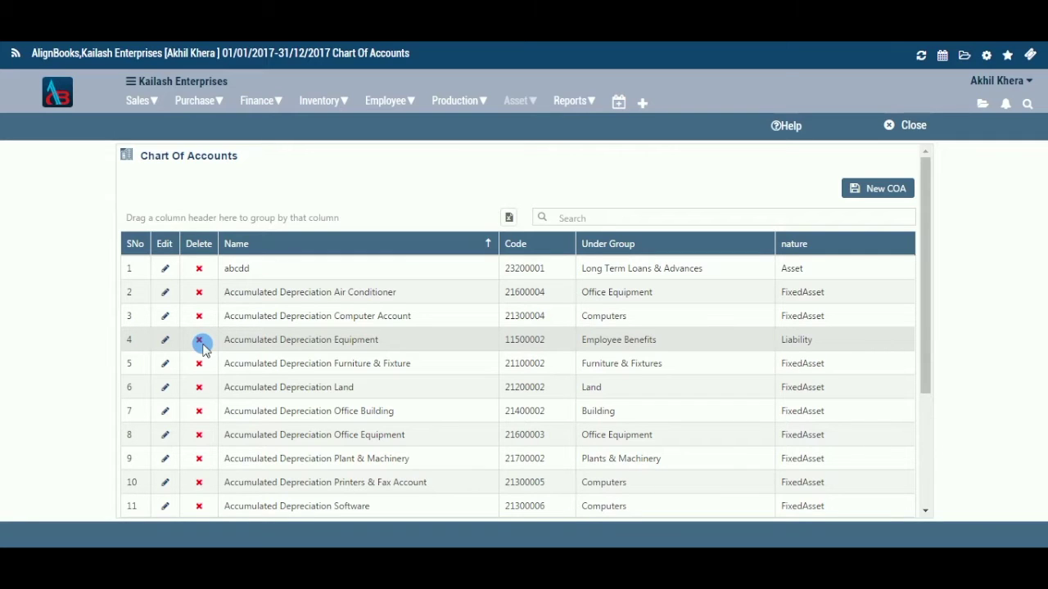
# Export the chart of accounts to an Excel file
pyautogui.click(513, 219)
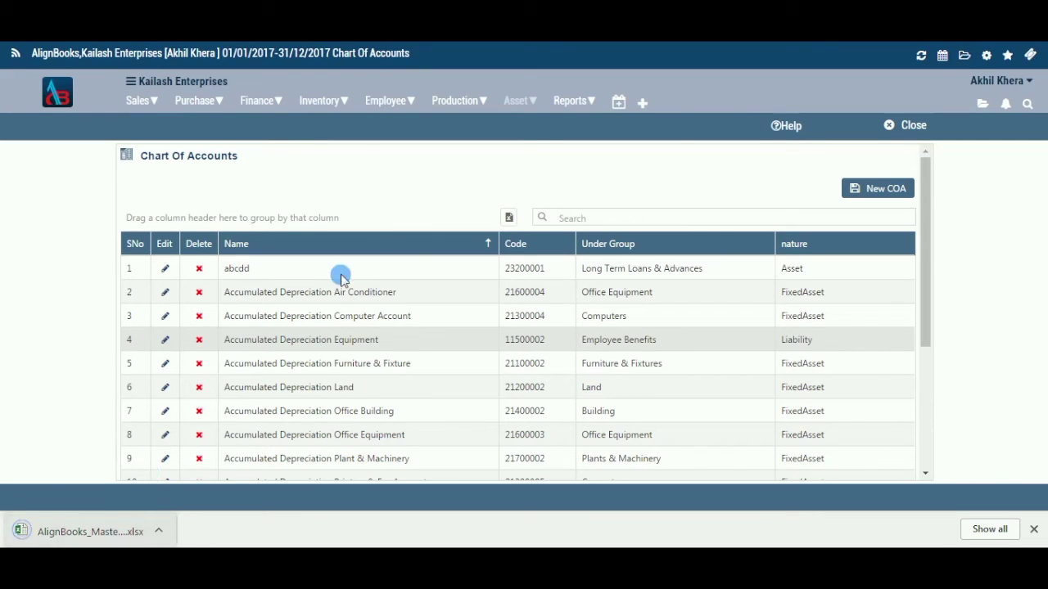
# Search the chart of accounts for "equipment", then clear the search to restore the full list
pyautogui.click(582, 219)
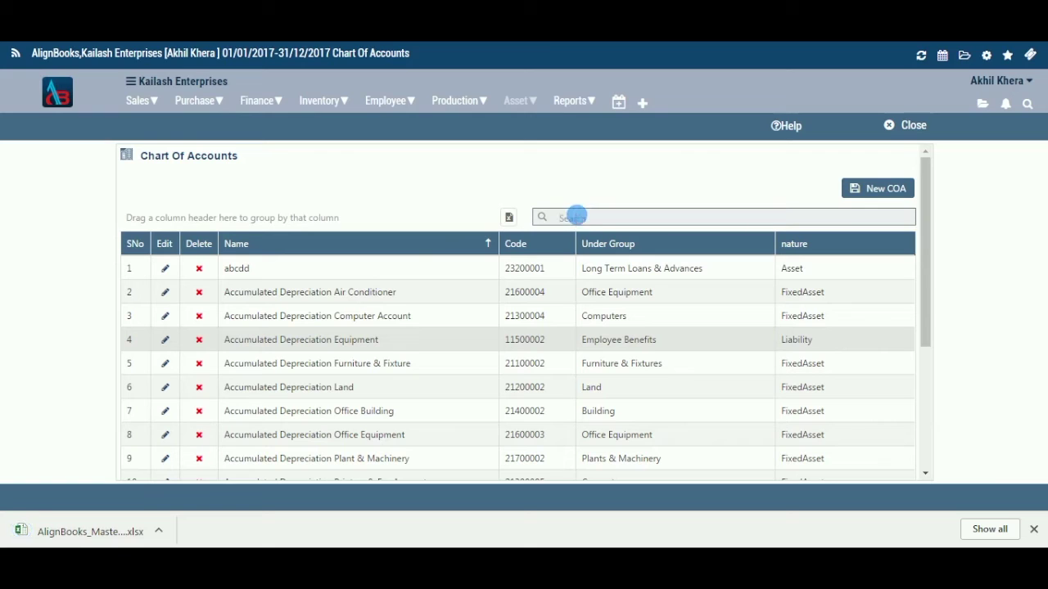
pyautogui.write('equipment')
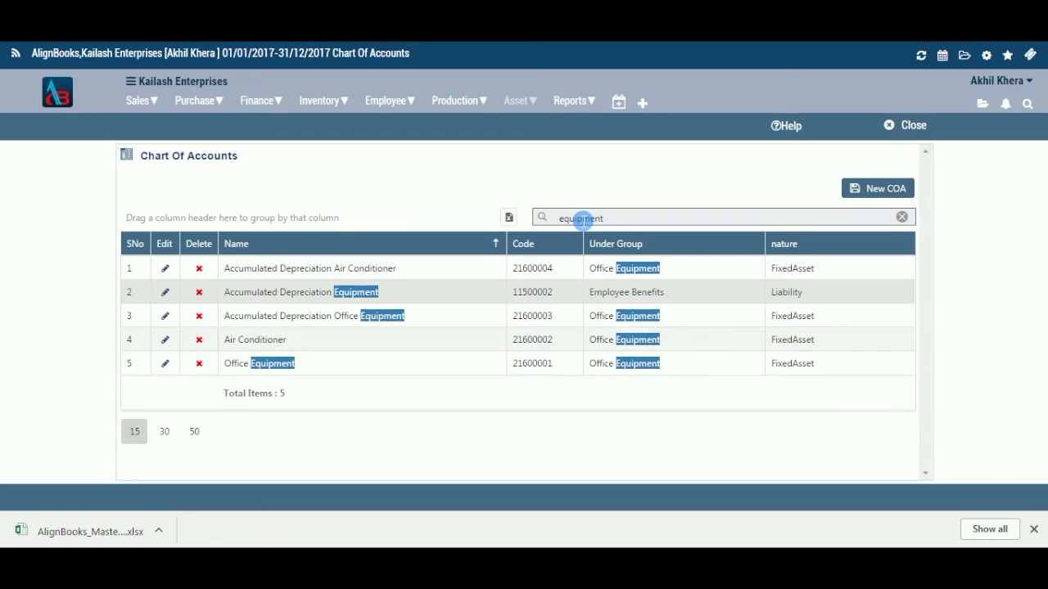
pyautogui.press('BackSpace')
pyautogui.press('BackSpace')
pyautogui.press('BackSpace')
pyautogui.press('BackSpace')
pyautogui.press('BackSpace')
pyautogui.press('BackSpace')
pyautogui.press('BackSpace')
pyautogui.press('BackSpace')
pyautogui.press('BackSpace')
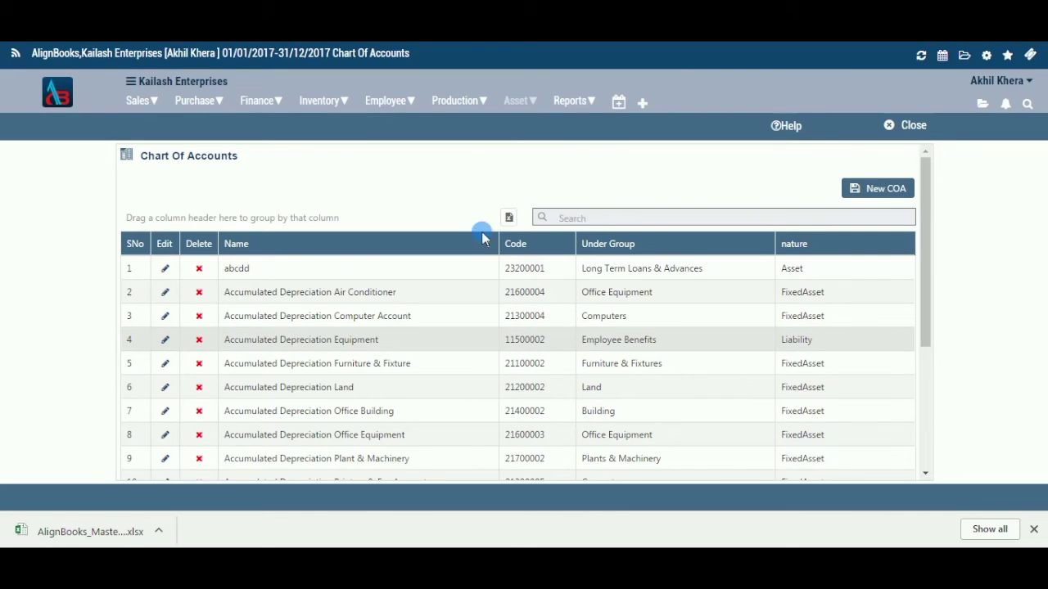
# Sort the chart of accounts by name in descending order and group the list by code
pyautogui.click(488, 247)
pyautogui.click(489, 247)
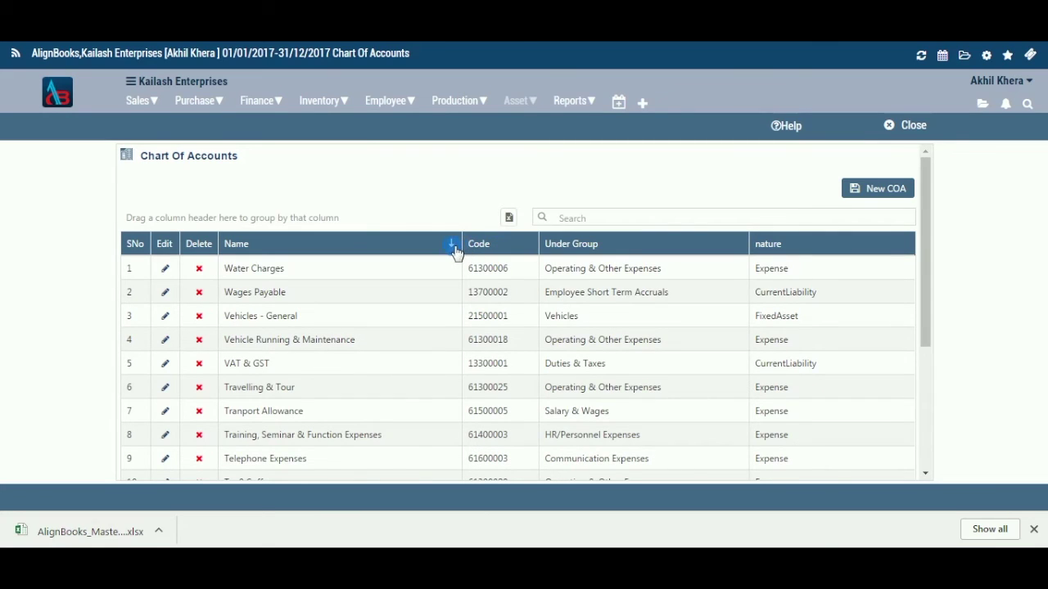
pyautogui.moveTo(498, 247); pyautogui.dragTo(412, 226)
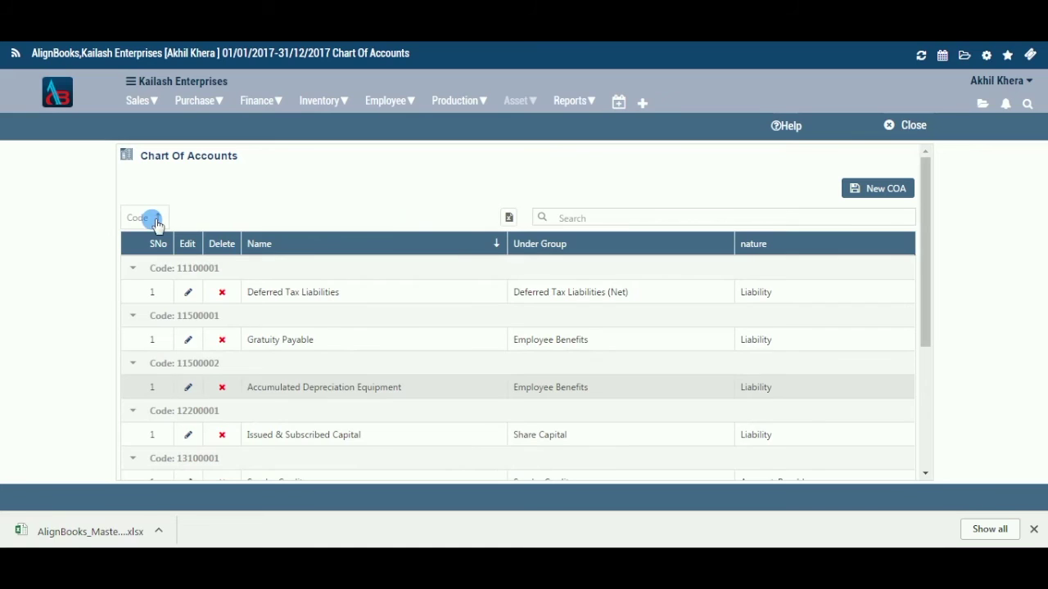
# Remove the grouping by code and sort the chart of accounts by name in ascending order
pyautogui.moveTo(146, 223); pyautogui.dragTo(470, 250)
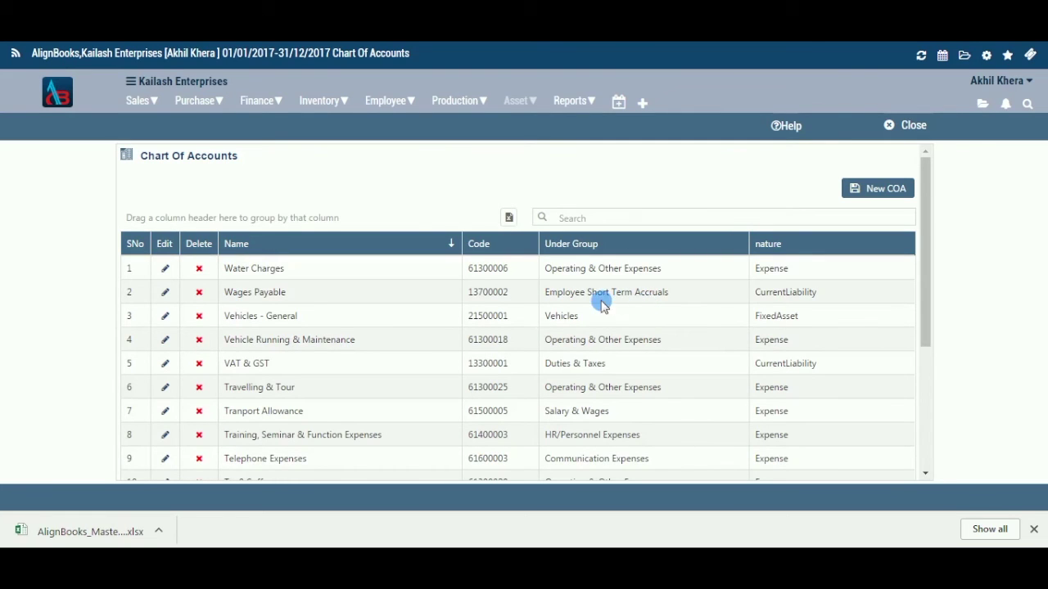
pyautogui.click(452, 245)
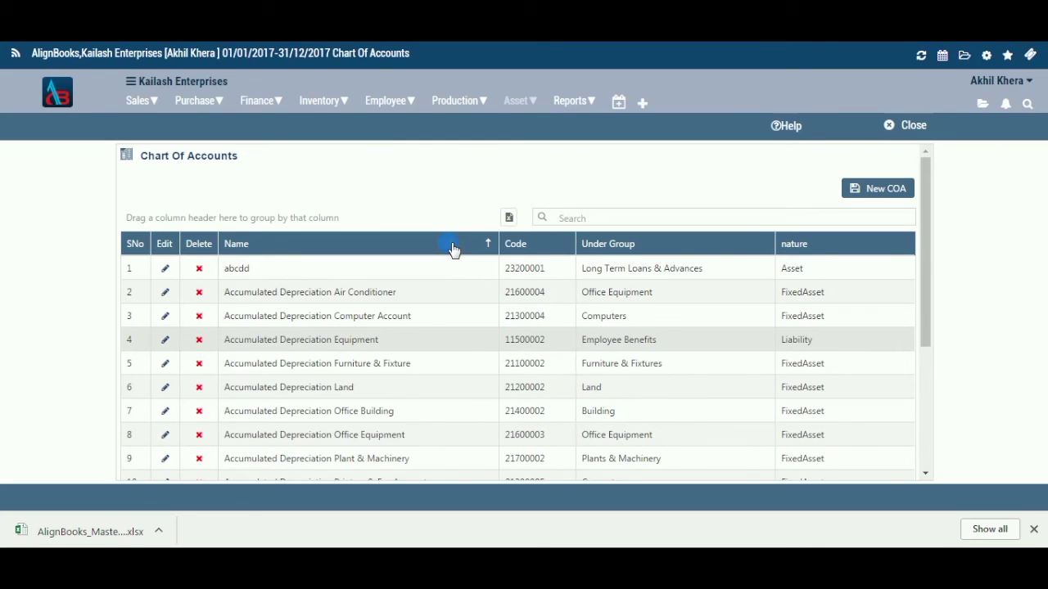